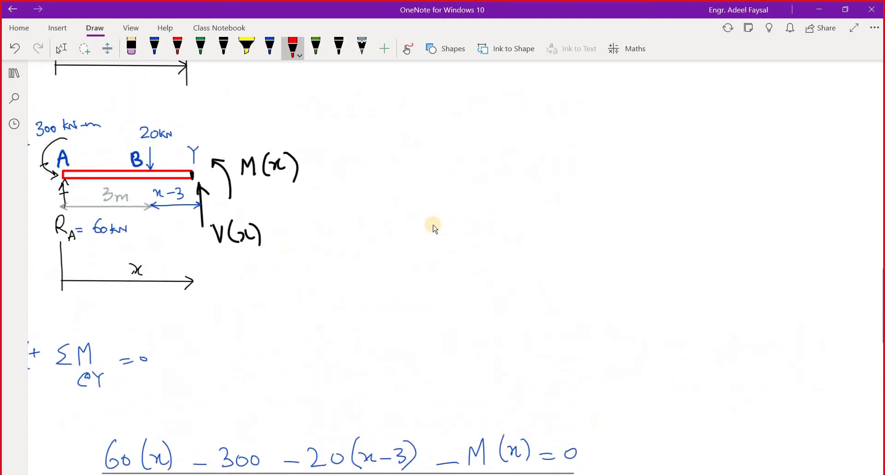
Mark the 20 kN load and section at B on the full beam with temporary red strokes, undoing each one.
scroll(433, 227, "up", 5)
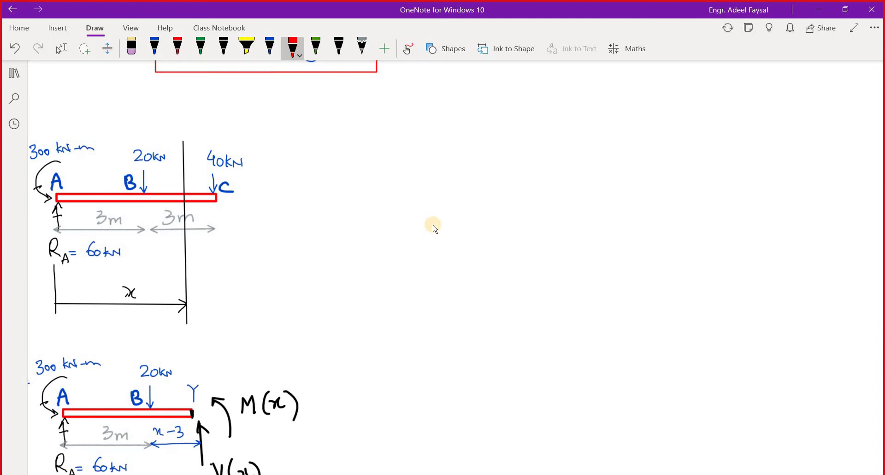
left_click_drag(140, 134, 143, 150)
left_click_drag(144, 196, 148, 256)
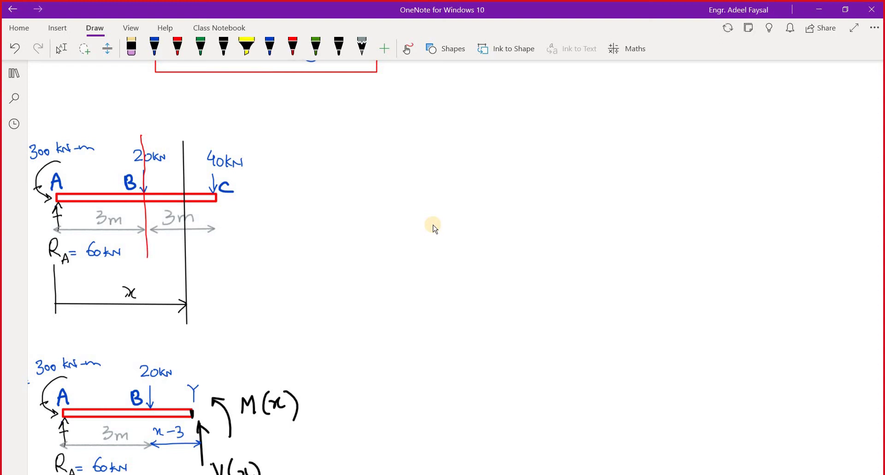
key("ctrl+z")
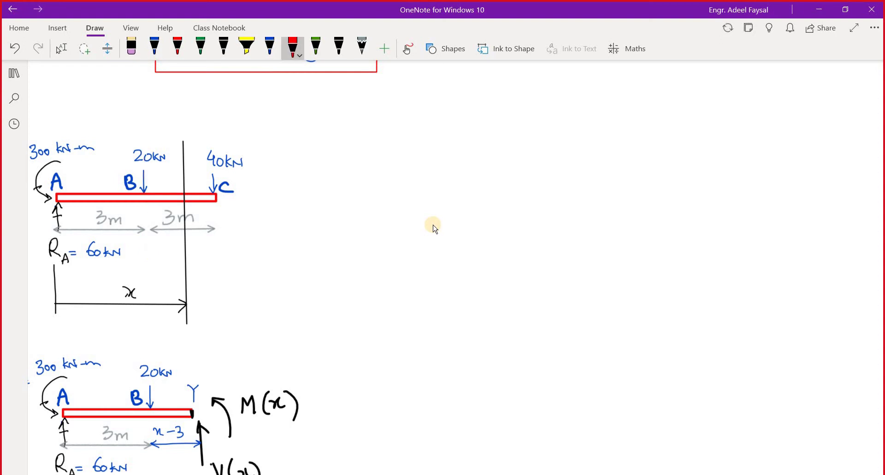
mouse_move(167, 169)
left_mouse_down()
mouse_move(161, 159)
mouse_move(160, 181)
left_mouse_up()
left_click(293, 46)
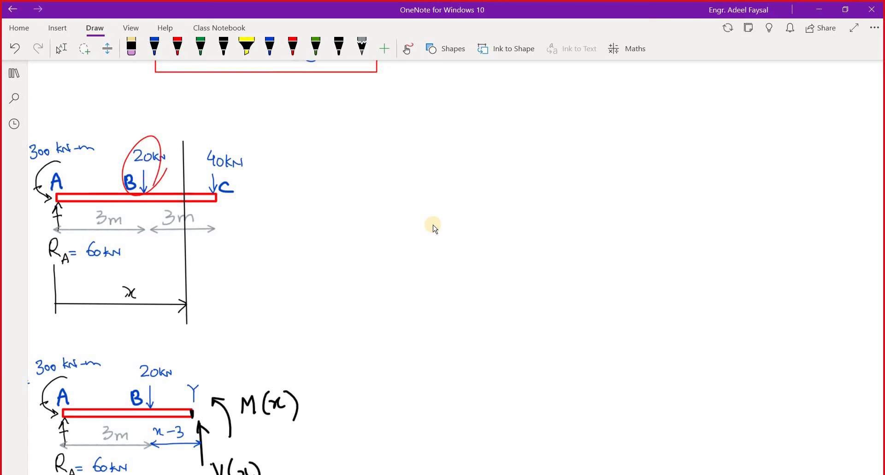
key("ctrl+z")
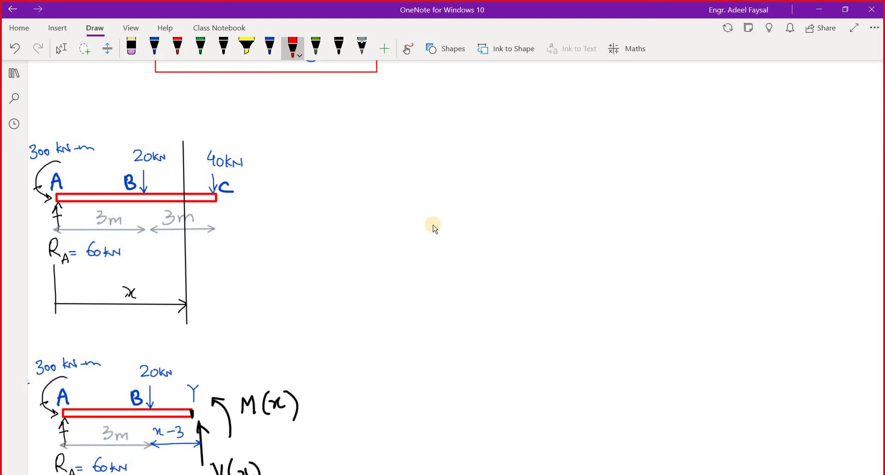
left_click_drag(138, 180, 139, 218)
key("ctrl+z")
Draw a red rectangular beam beside the loaded beam, with an upward force below, a slightly offset downward force above, and a double-headed spacing arrow.
left_click(445, 48)
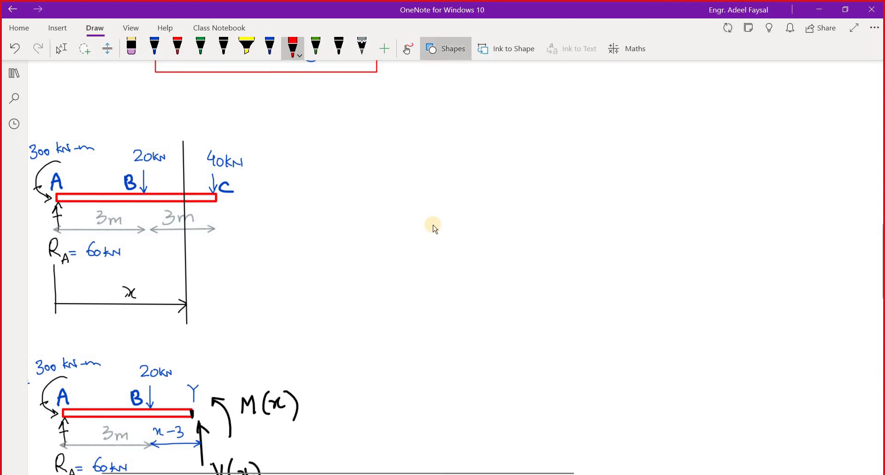
left_click(428, 205)
left_click_drag(405, 155, 695, 197)
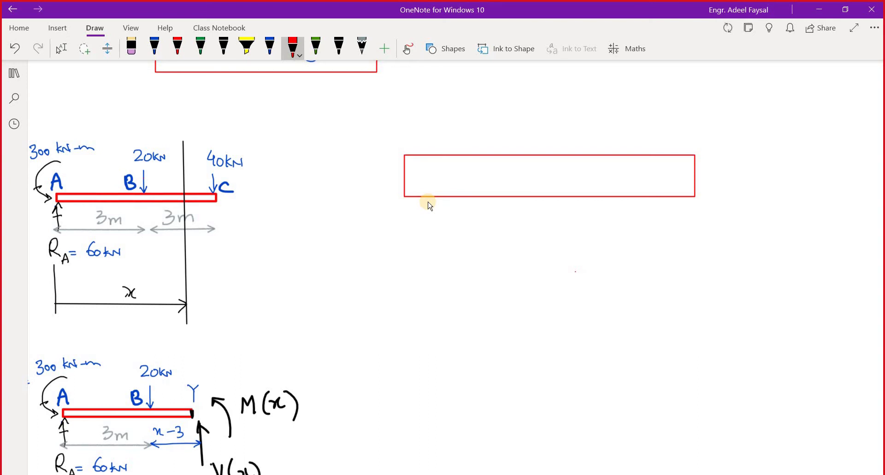
left_click_drag(523, 198, 526, 243)
left_click_drag(520, 208, 528, 207)
left_click_drag(542, 118, 539, 156)
left_click_drag(525, 221, 541, 221)
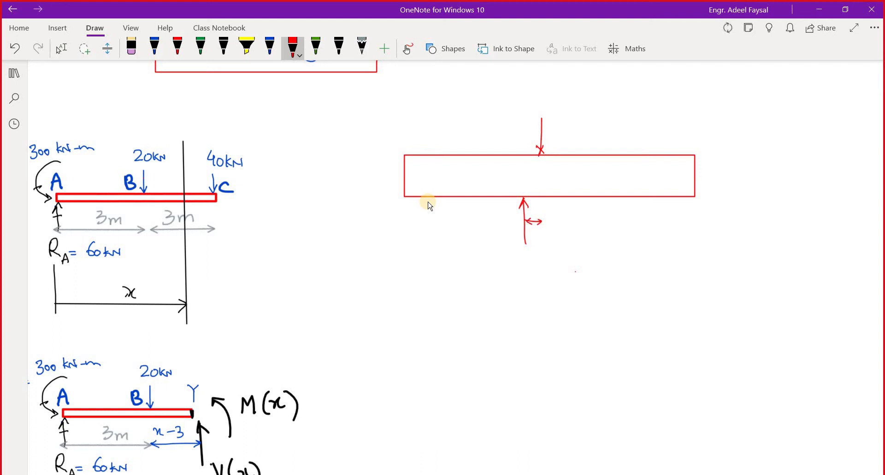
Sketch a red baseline with vertical boundary lines at both ends below the rectangular beam for its shear diagram.
left_click_drag(406, 310, 419, 406)
left_click_drag(698, 288, 701, 376)
left_click_drag(410, 368, 715, 366)
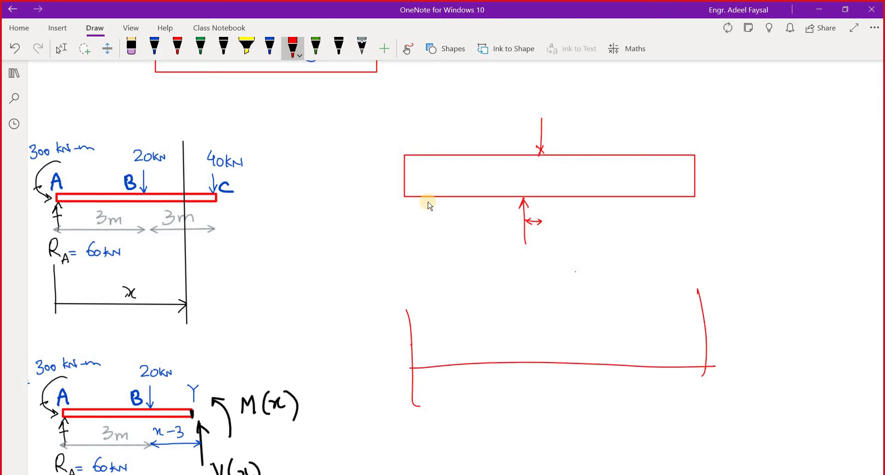
Trace the shear diagram in black along the baseline, with a narrow rectangular dip between the two opposing forces.
left_click(338, 48)
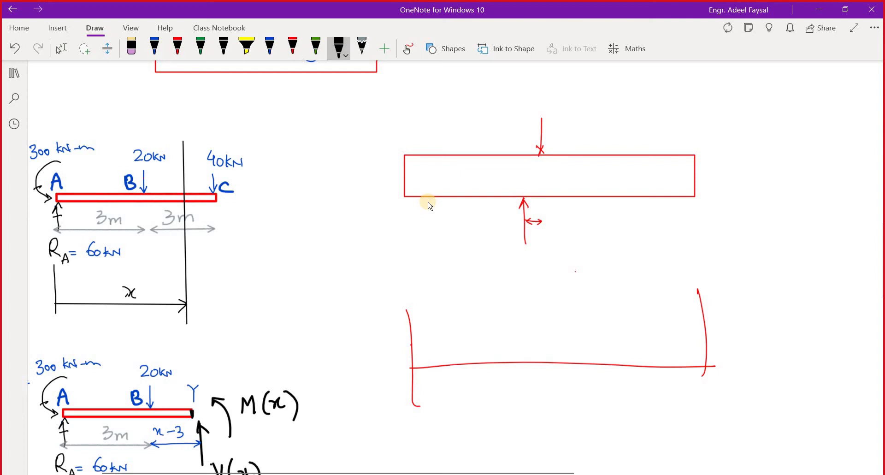
mouse_move(413, 370)
left_mouse_down()
mouse_move(530, 360)
mouse_move(533, 383)
left_mouse_up()
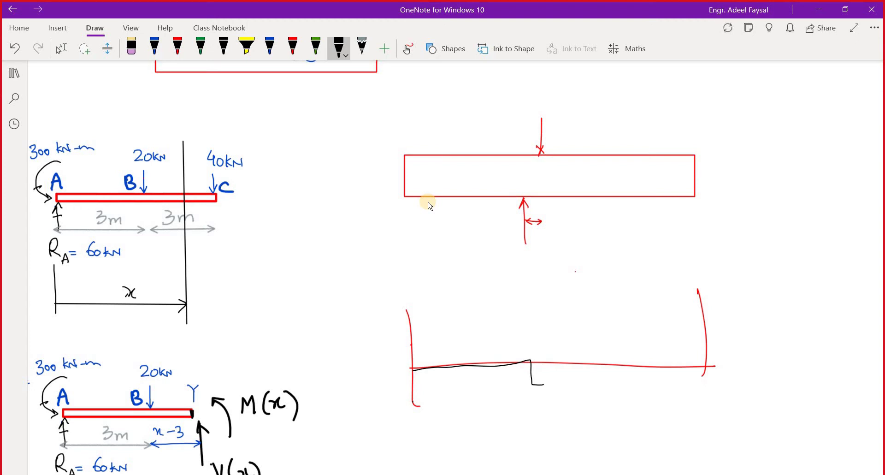
left_click_drag(536, 212, 538, 212)
left_click(532, 214)
left_click_drag(543, 384, 543, 364)
key("ctrl+z")
left_click_drag(543, 384, 543, 362)
left_click_drag(543, 361, 706, 367)
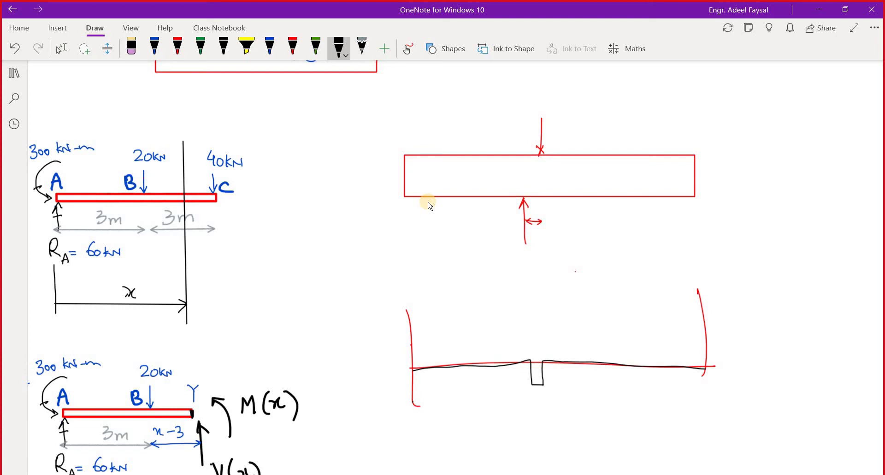
Label both forces on the rectangular beam 10 kN and the dip in the shear diagram -10 kN in black.
mouse_move(514, 250)
left_mouse_down()
mouse_move(513, 264)
mouse_move(535, 261)
left_mouse_up()
mouse_move(545, 98)
left_mouse_down()
mouse_move(546, 109)
mouse_move(568, 106)
left_mouse_up()
left_click_drag(566, 106, 577, 101)
left_click_drag(510, 394, 525, 398)
left_click_drag(529, 393, 548, 396)
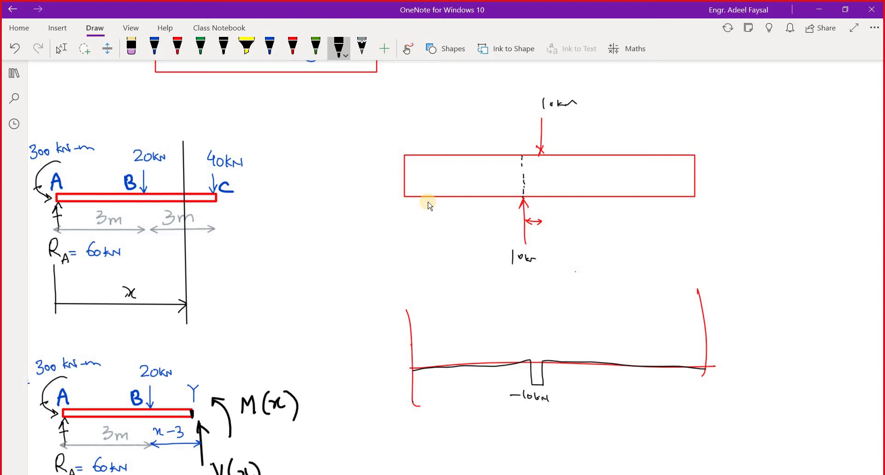
Draw the dashed cut line below the downward force and highlight the beam strip between the two cuts in yellow.
left_click_drag(539, 162, 539, 166)
left_click_drag(540, 169, 540, 181)
left_click_drag(539, 184, 539, 188)
left_click(539, 194)
left_click(270, 48)
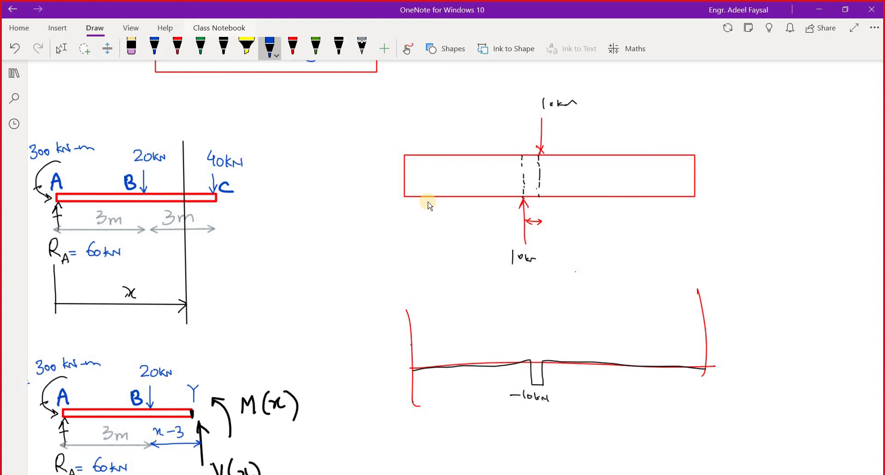
left_click(246, 48)
mouse_move(525, 156)
left_mouse_down()
mouse_move(537, 166)
mouse_move(533, 203)
left_mouse_up()
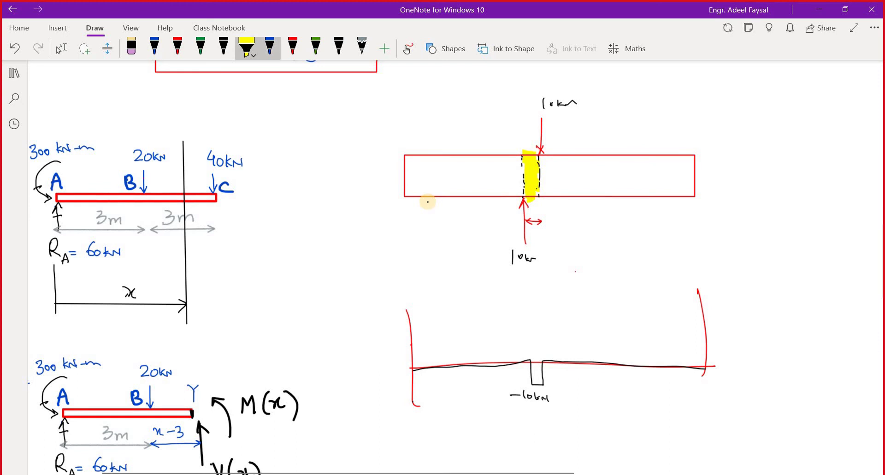
Trace the cut above the upward force in red, and undo the stroke.
left_click(293, 46)
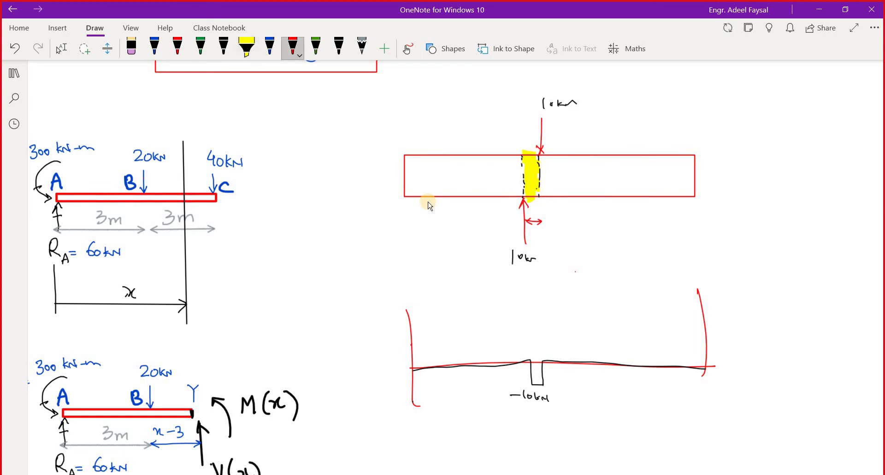
left_click_drag(521, 155, 524, 192)
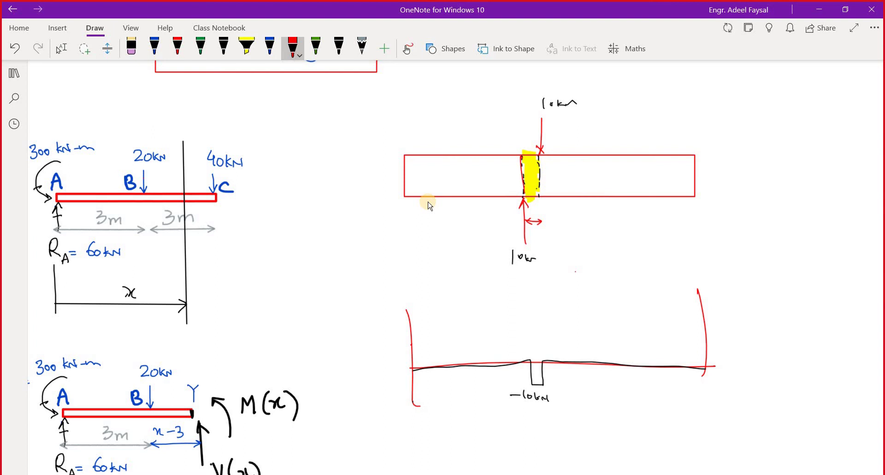
key("ctrl+z")
Sketch a thin red beam beside the highlighted example, add crossing marks at its midpoint, and undo those marks.
mouse_move(672, 232)
left_mouse_down()
mouse_move(810, 233)
mouse_move(678, 231)
left_mouse_up()
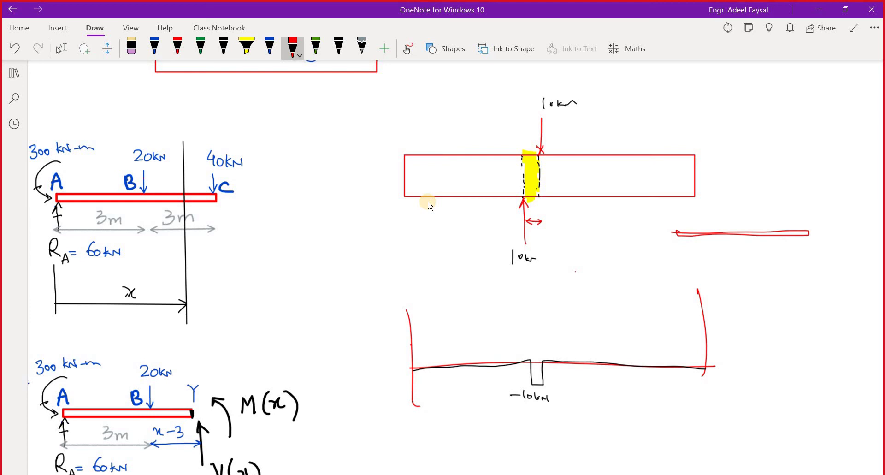
mouse_move(739, 236)
left_mouse_down()
mouse_move(761, 216)
mouse_move(742, 232)
left_mouse_up()
left_click(736, 249)
left_click(753, 225)
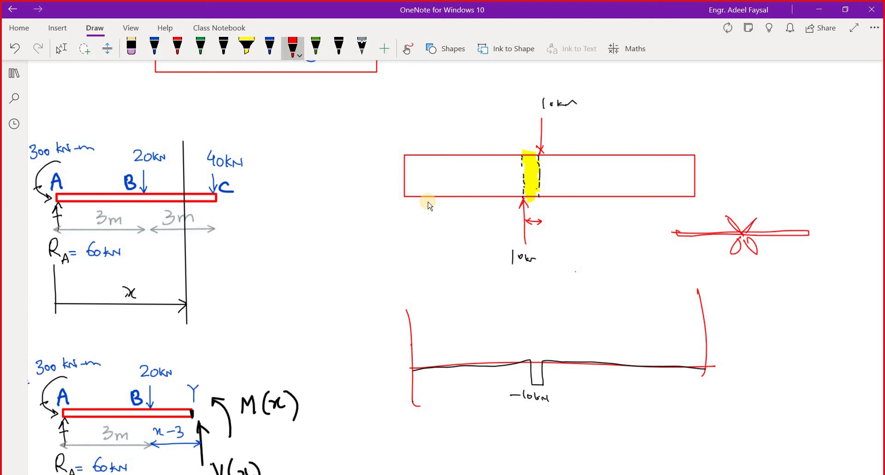
key("ctrl+z")
key("ctrl+z")
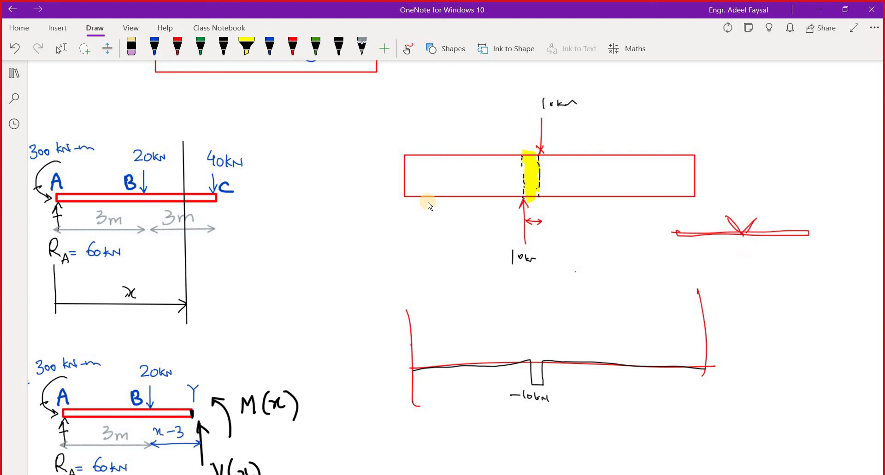
key("ctrl+z")
key("ctrl+z")
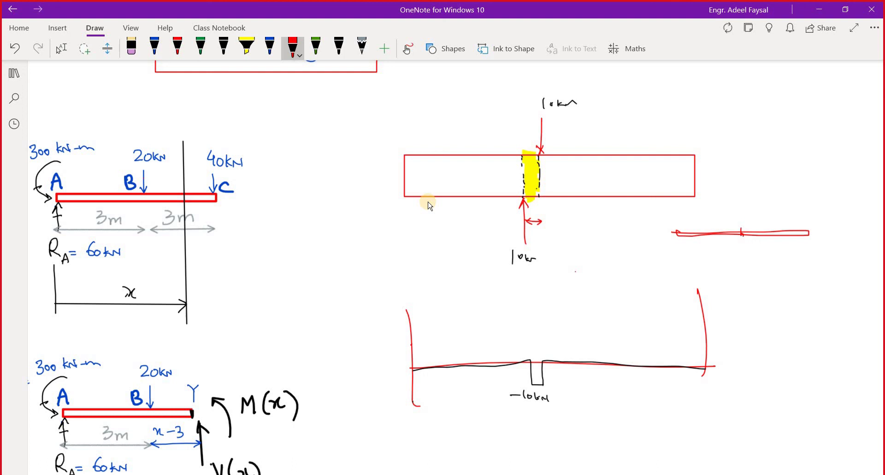
Try opposing red force lines above and below the thin beam's midpoint, first widely offset and undone, and redraw them almost aligned.
left_click_drag(745, 233, 746, 246)
key("ctrl+z")
left_click_drag(740, 261, 742, 243)
left_click_drag(761, 216, 759, 236)
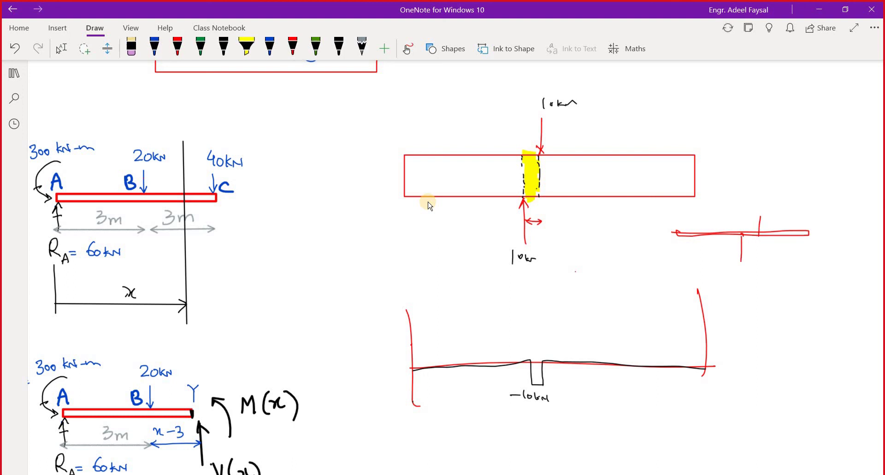
key("ctrl+z")
key("ctrl+z")
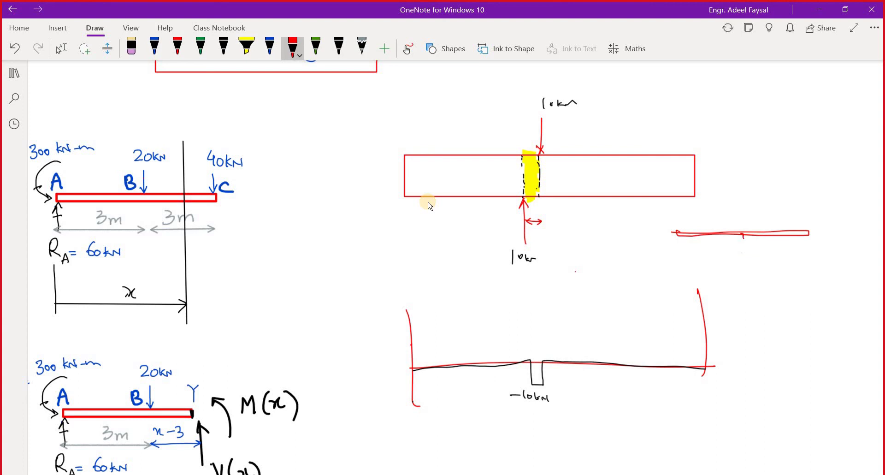
left_click_drag(743, 235, 743, 255)
left_click_drag(747, 215, 747, 227)
mouse_move(745, 220)
left_mouse_down()
mouse_move(743, 251)
mouse_move(746, 227)
left_mouse_up()
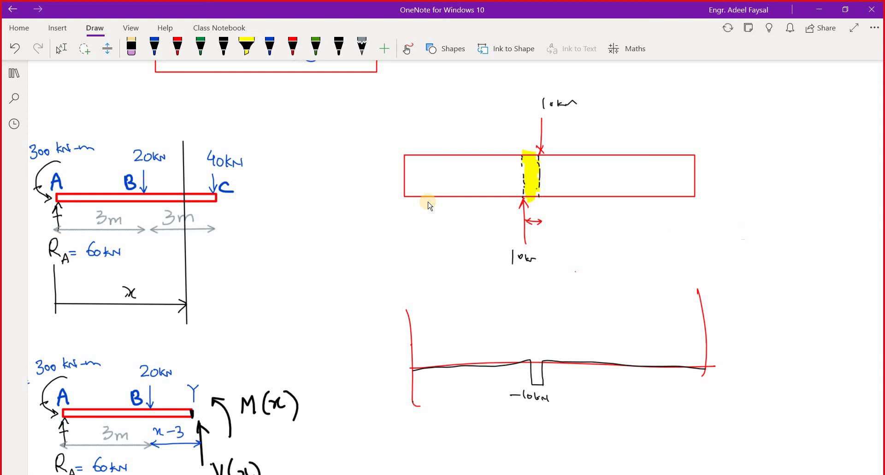
Erase the rectangular example beam with its forces, 10 kN labels, yellow highlight and shear diagram.
left_click(292, 46)
mouse_move(703, 332)
left_mouse_down()
mouse_move(413, 383)
mouse_move(544, 397)
left_mouse_up()
mouse_move(535, 258)
left_mouse_down()
mouse_move(523, 256)
mouse_move(523, 203)
mouse_move(513, 256)
mouse_move(512, 197)
mouse_move(525, 155)
mouse_move(538, 187)
mouse_move(526, 193)
mouse_move(530, 201)
left_mouse_up()
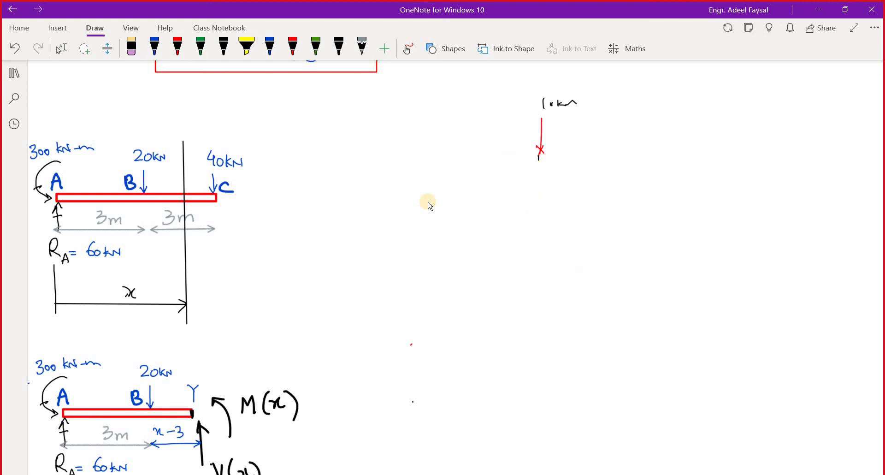
mouse_move(539, 159)
left_mouse_down()
mouse_move(541, 118)
mouse_move(576, 104)
left_mouse_up()
Mark the 3 m lower limit of the range beside the boxed M(x) and V(x) results in red, and undo the stroke.
scroll(427, 202, "left", 3)
scroll(428, 202, "down", 3)
scroll(429, 205, "down", 12)
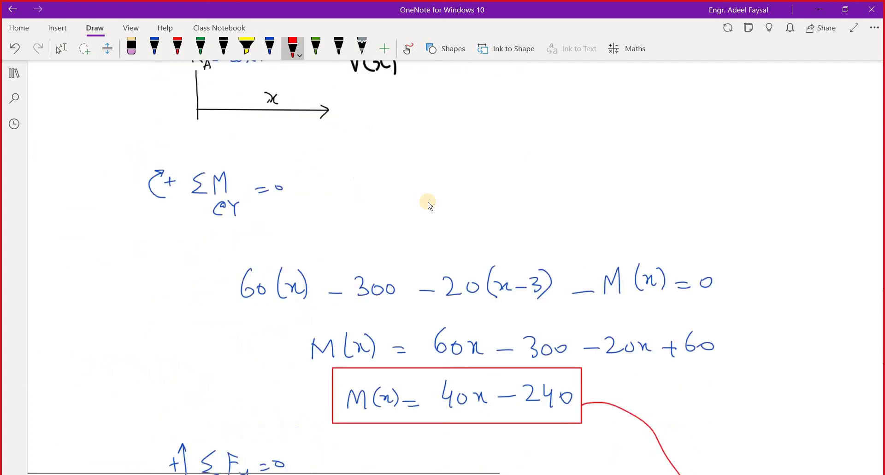
scroll(428, 205, "right", 3)
scroll(428, 205, "right", 2)
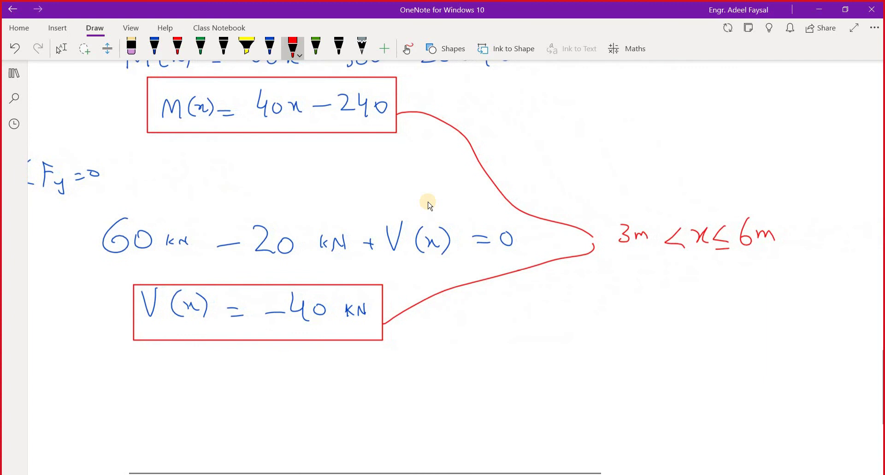
left_click_drag(638, 260, 648, 251)
key("ctrl+z")
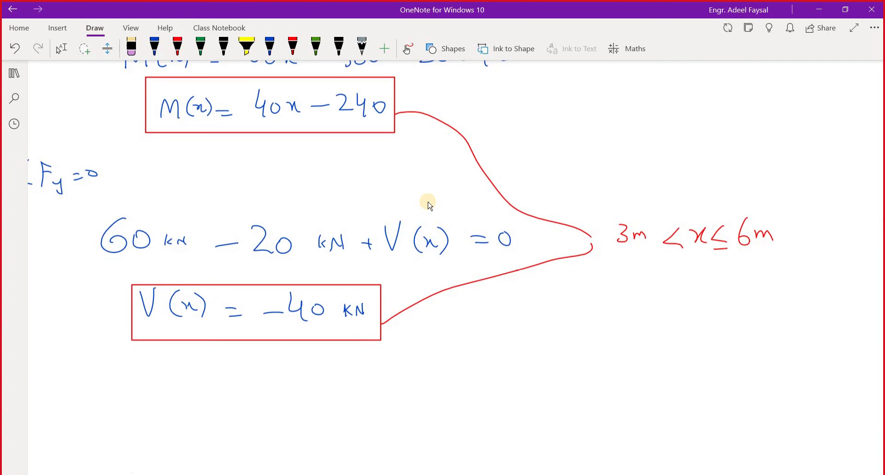